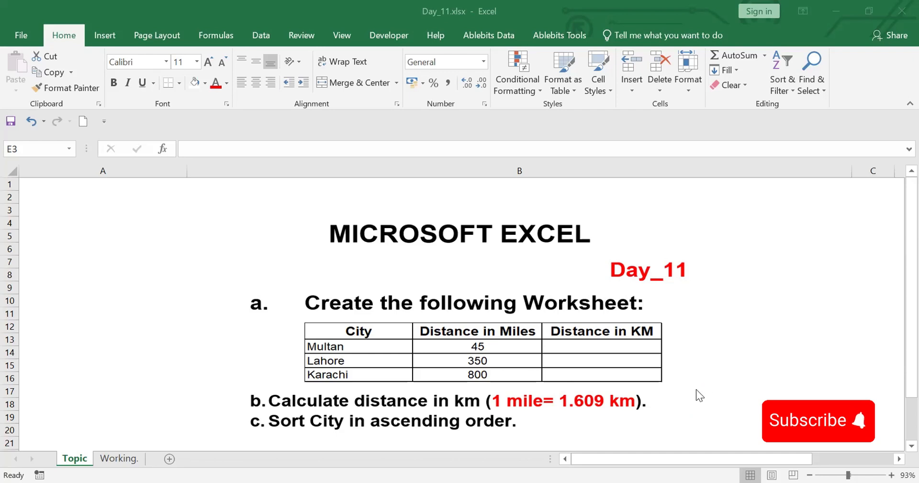
On the Working. sheet, enter the formula =B2*1.609 in cell C2 to convert Multan's miles to kilometres
click(108, 460)
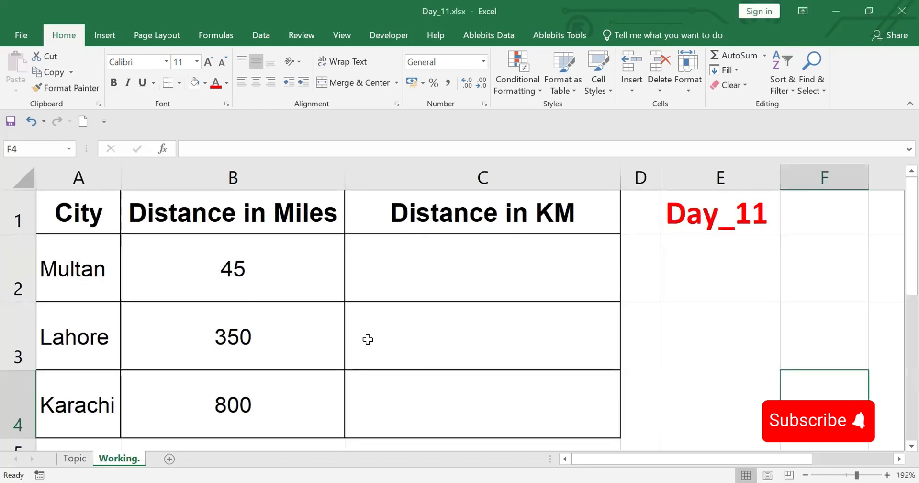
click(443, 265)
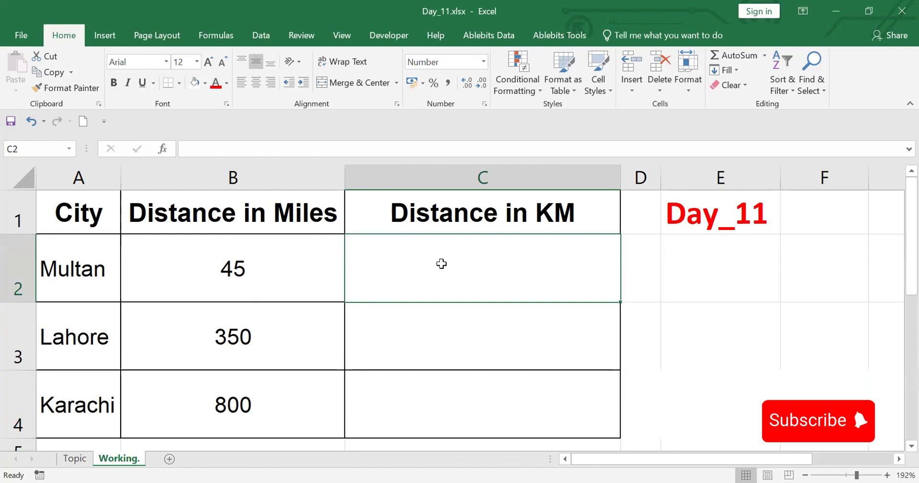
text(=)
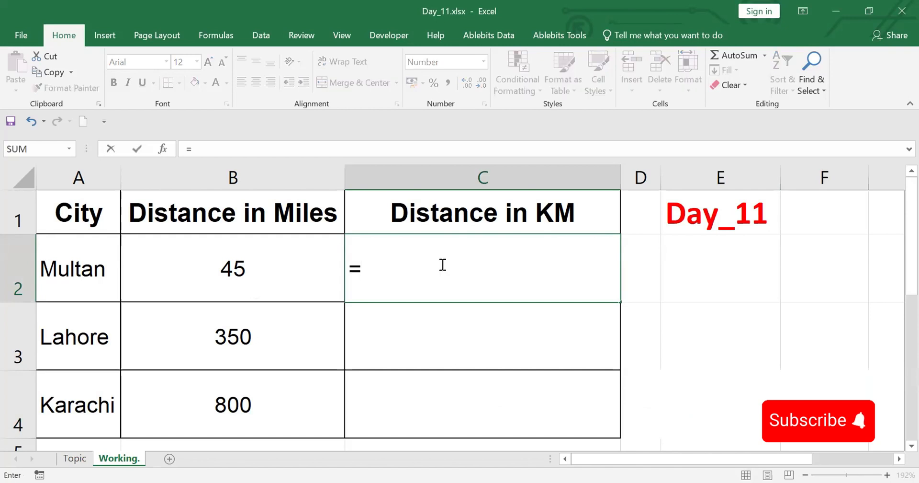
click(220, 266)
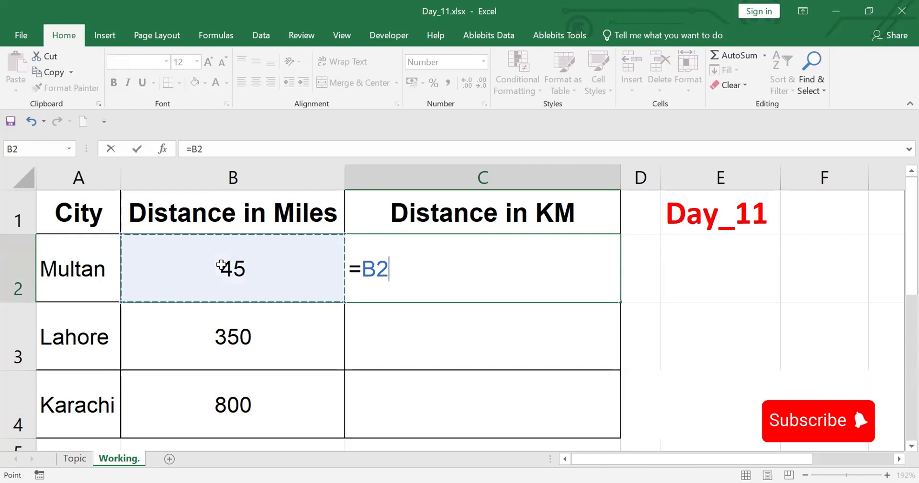
text(*)
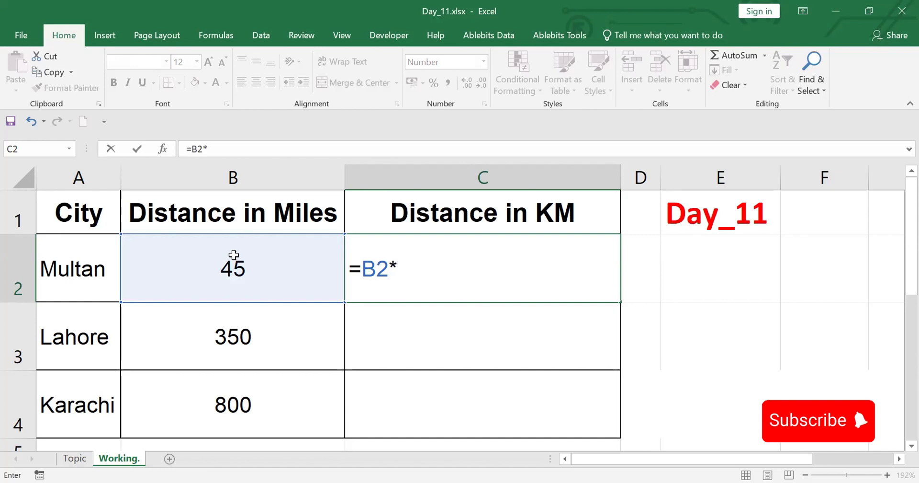
text(1.609)
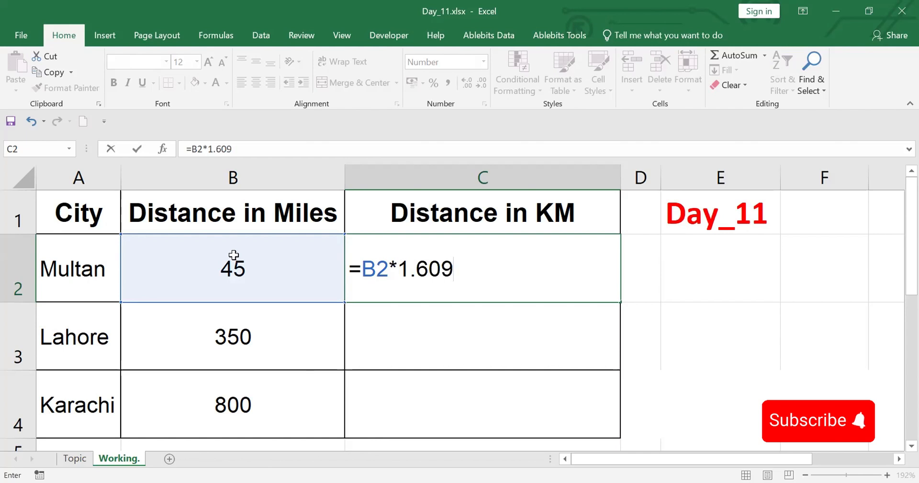
key(Return)
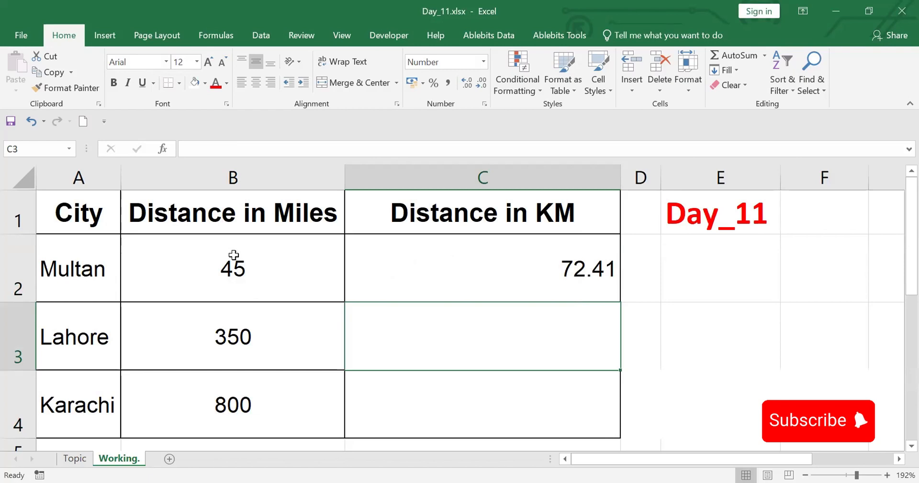
Copy the formula from C2 into C3:C4, undo the paste and clear the copy selection
click(553, 266)
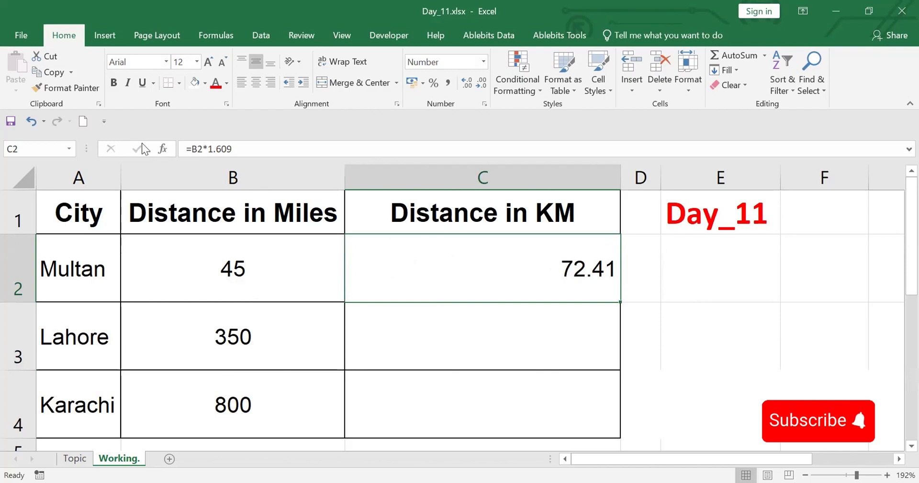
click(47, 71)
drag(499, 325, 494, 389)
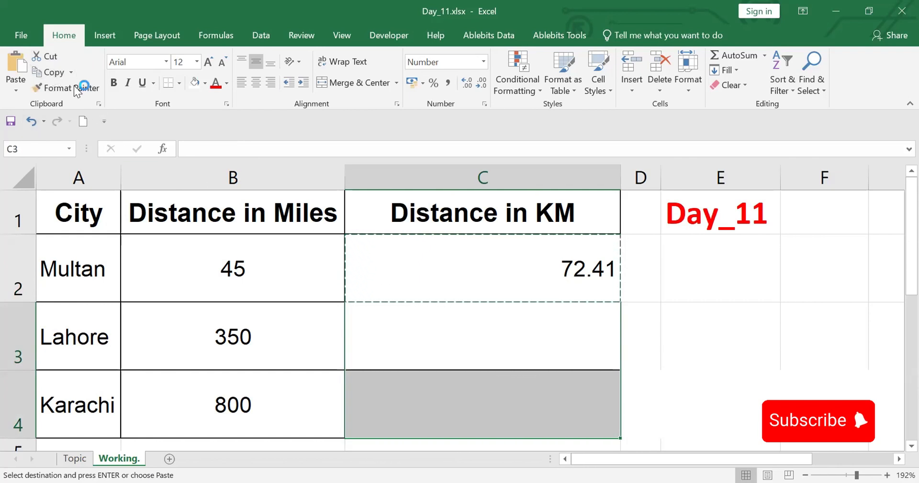
click(16, 65)
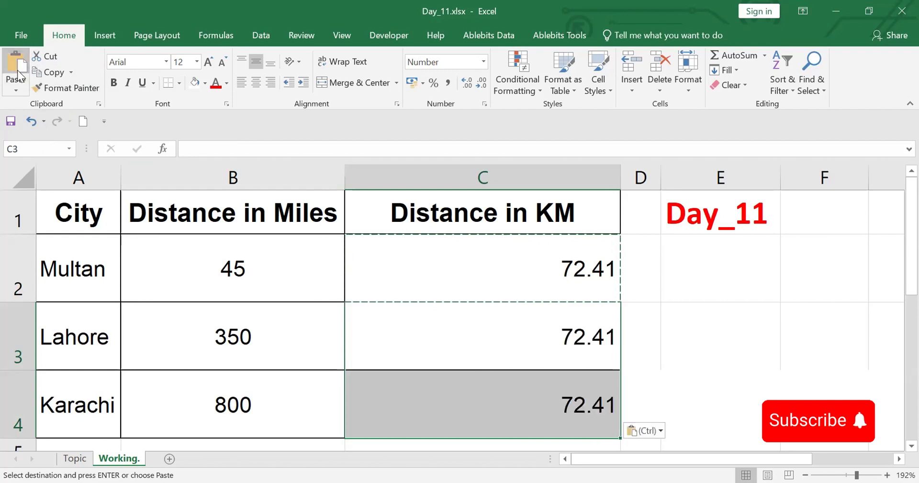
click(577, 348)
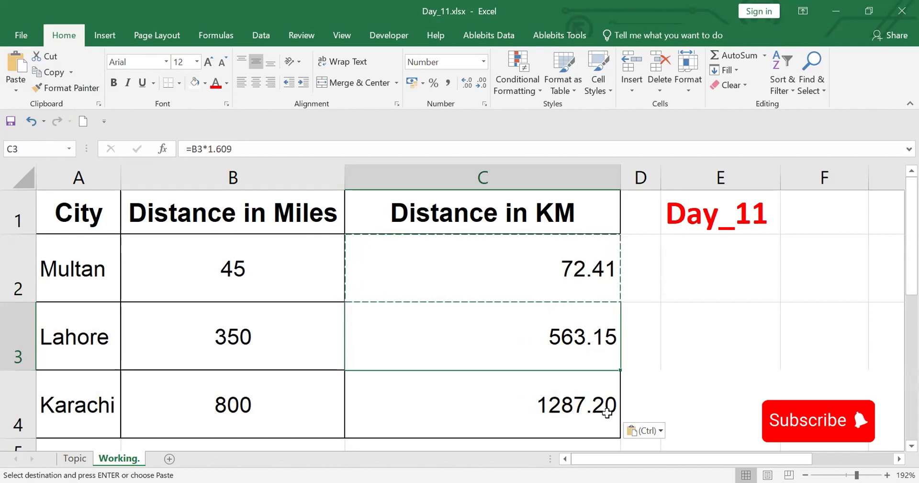
key(ctrl+z)
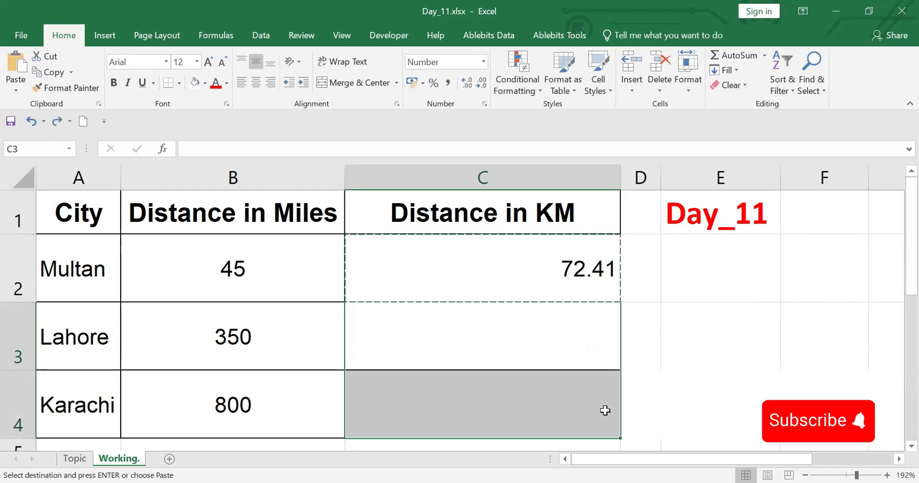
key(Escape)
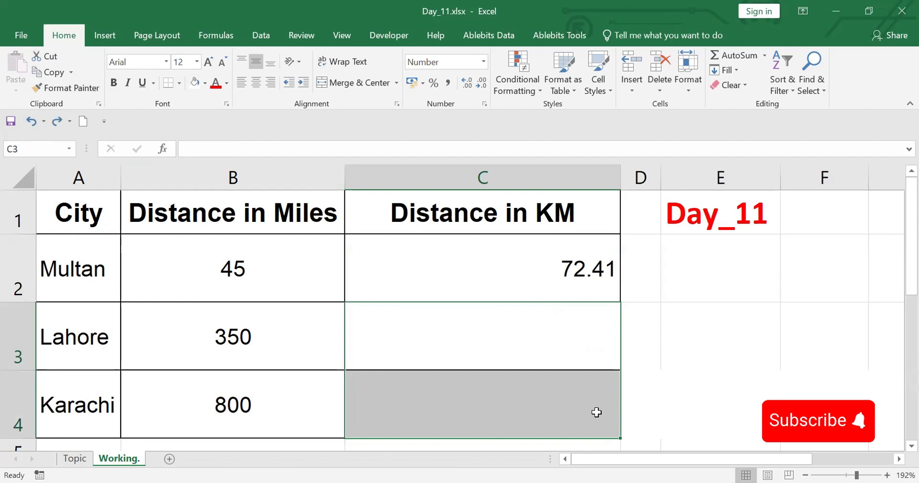
Fill the kilometre formula from C2 down through C4
click(565, 274)
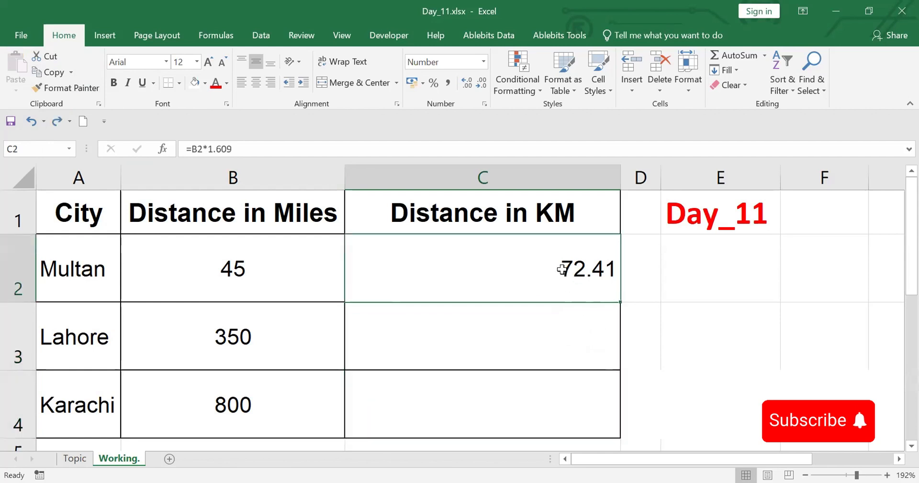
double_click(620, 302)
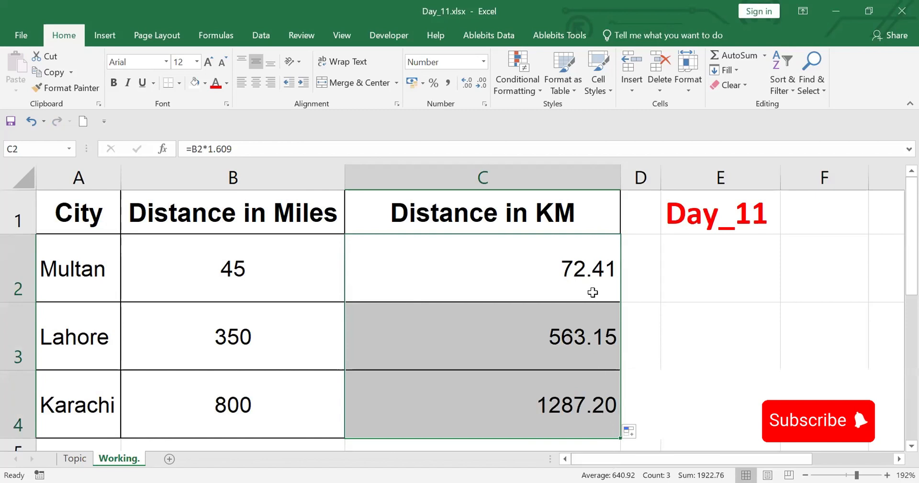
Examine the filled formulas in C3 and C4, leaving both cells unedited
click(577, 337)
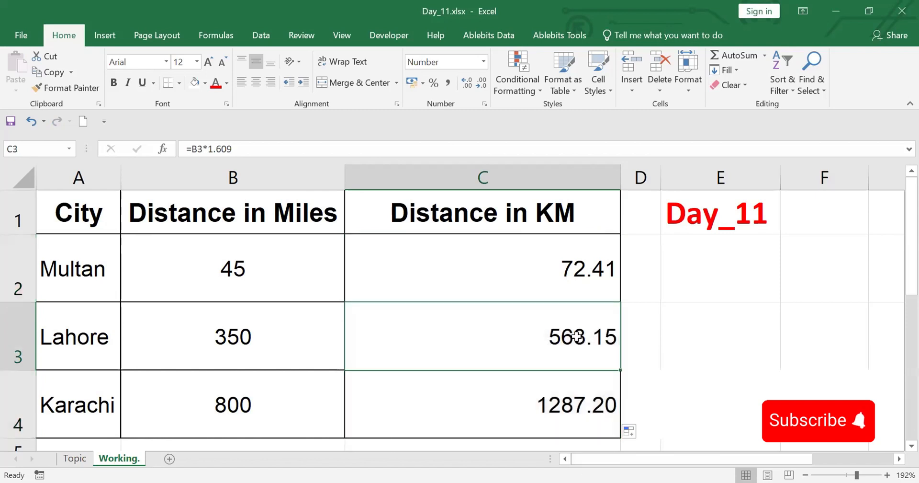
click(189, 147)
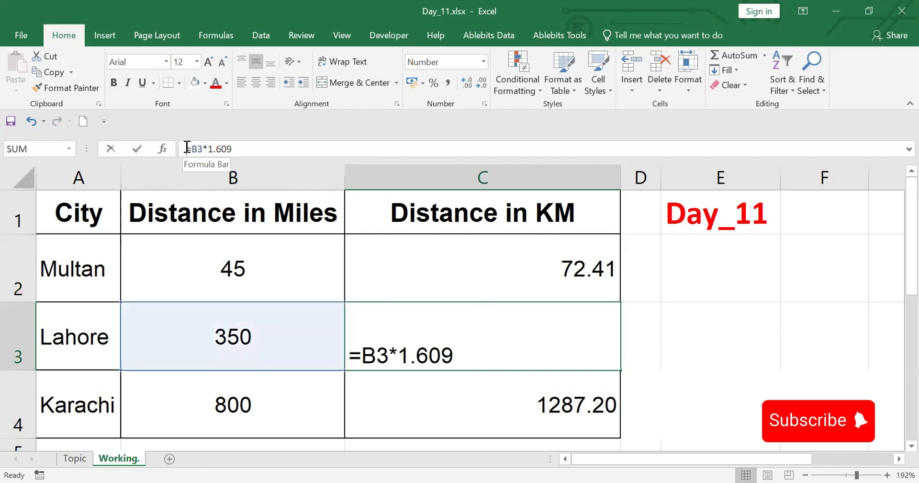
drag(189, 147, 252, 144)
click(526, 402)
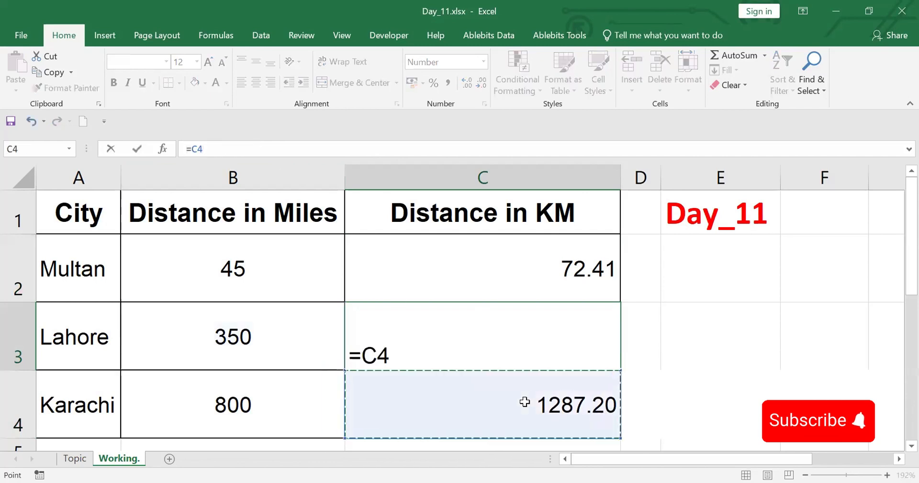
key(Escape)
key(Escape)
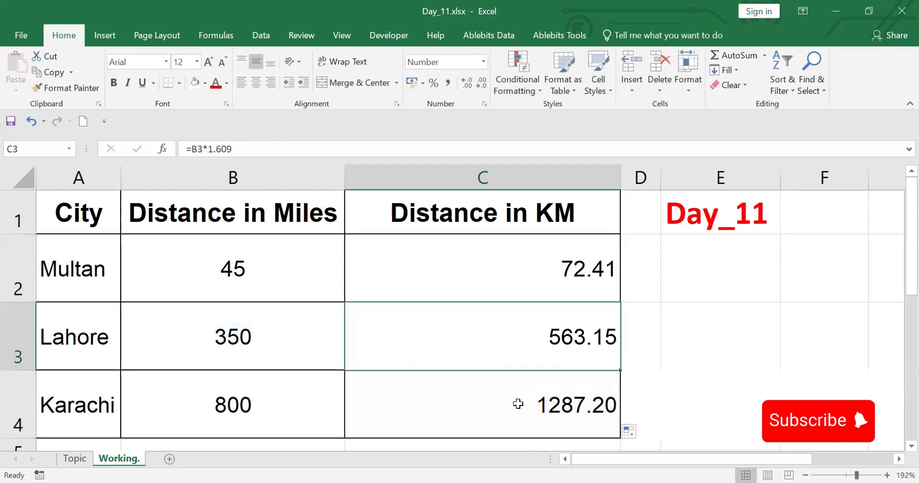
click(523, 404)
click(253, 148)
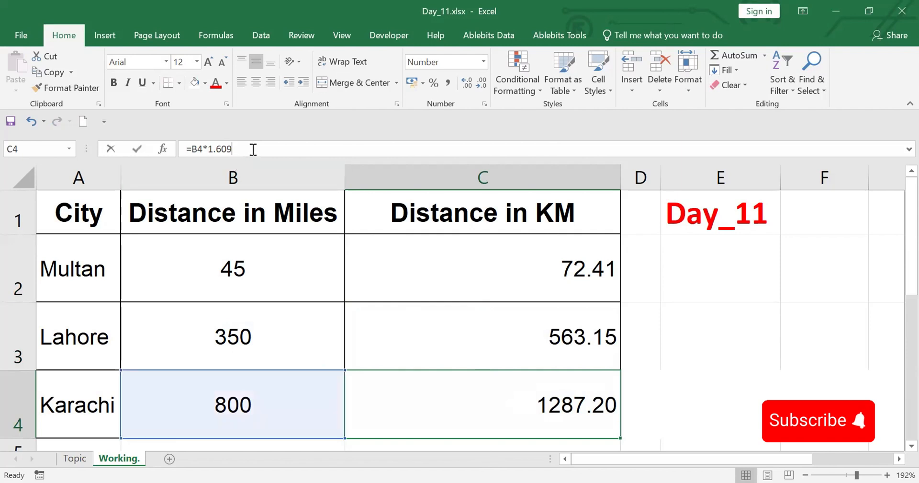
drag(253, 148, 170, 146)
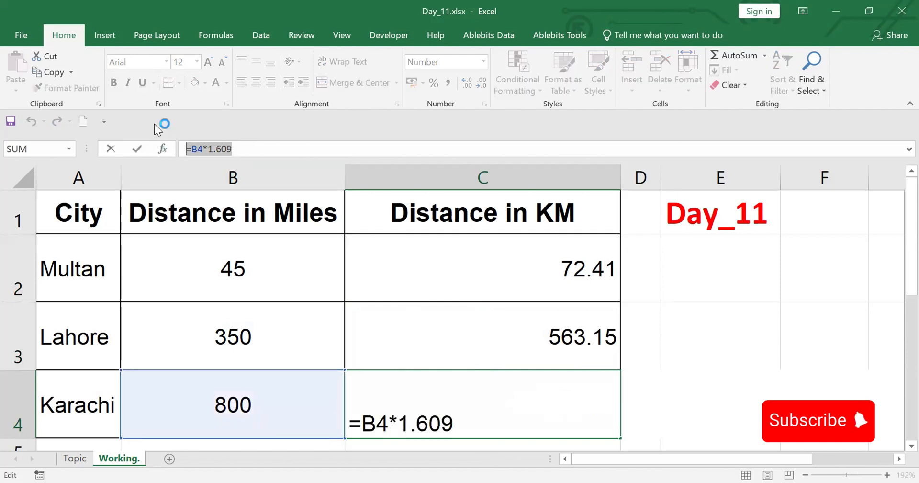
key(Escape)
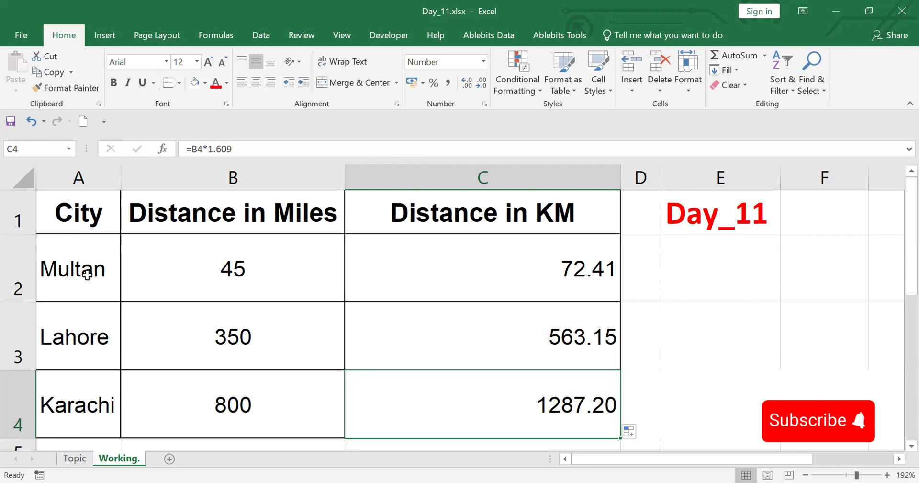
Sort the table by City from A to Z and undo the sort
click(76, 206)
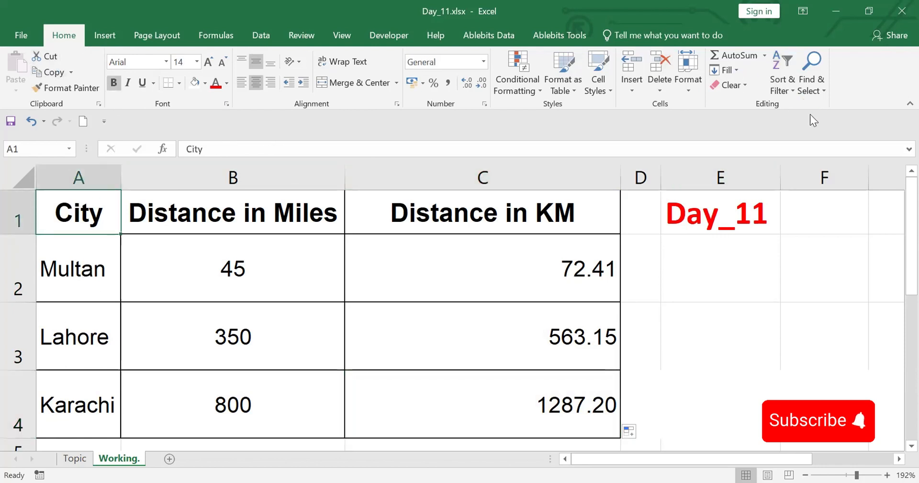
click(792, 88)
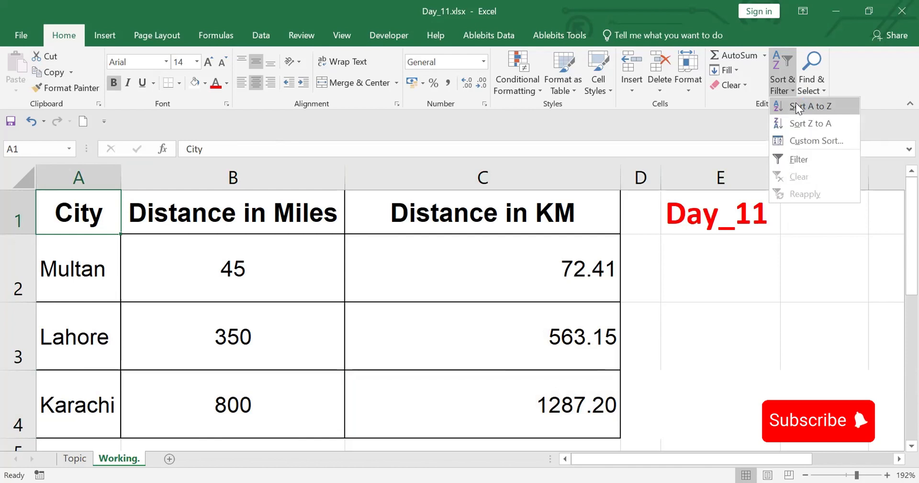
click(797, 108)
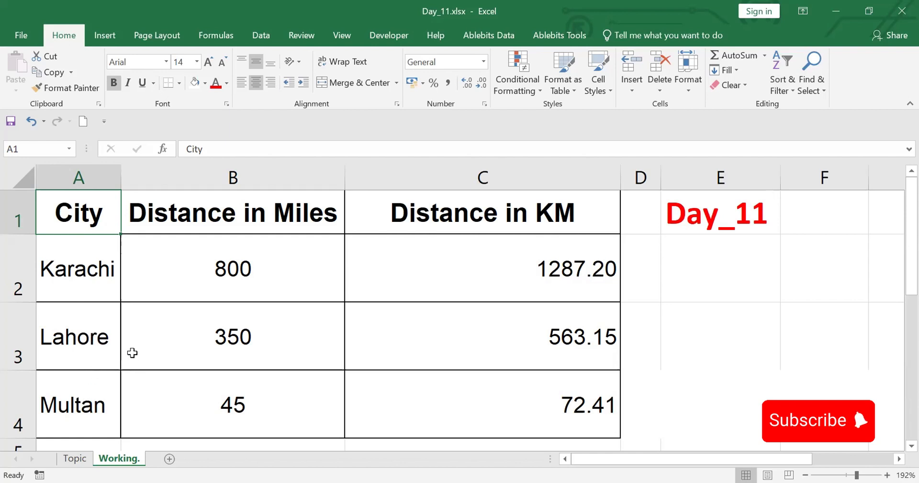
key(ctrl+z)
click(211, 304)
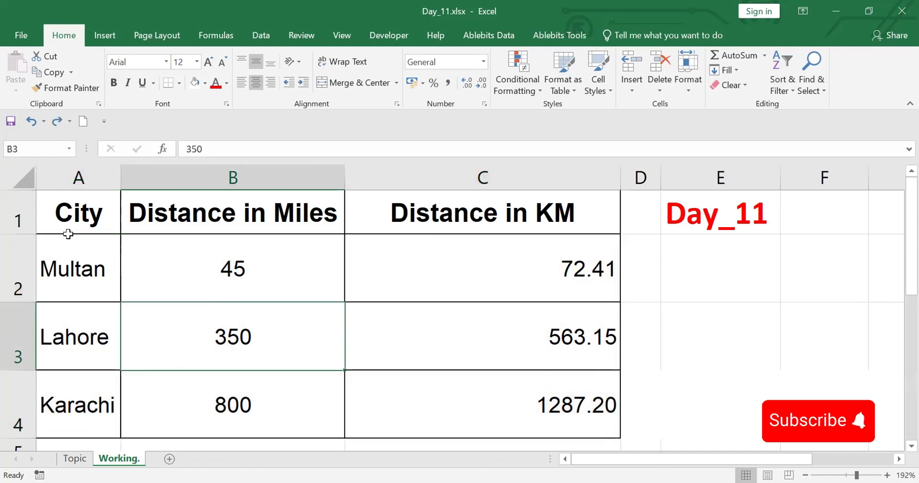
Apply a filter to the table headers and use it to sort the City column from A to Z
click(55, 209)
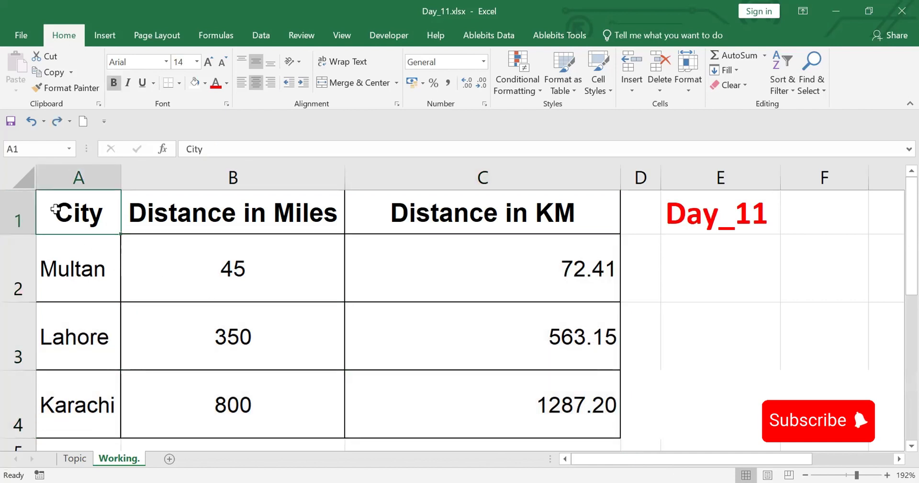
click(261, 36)
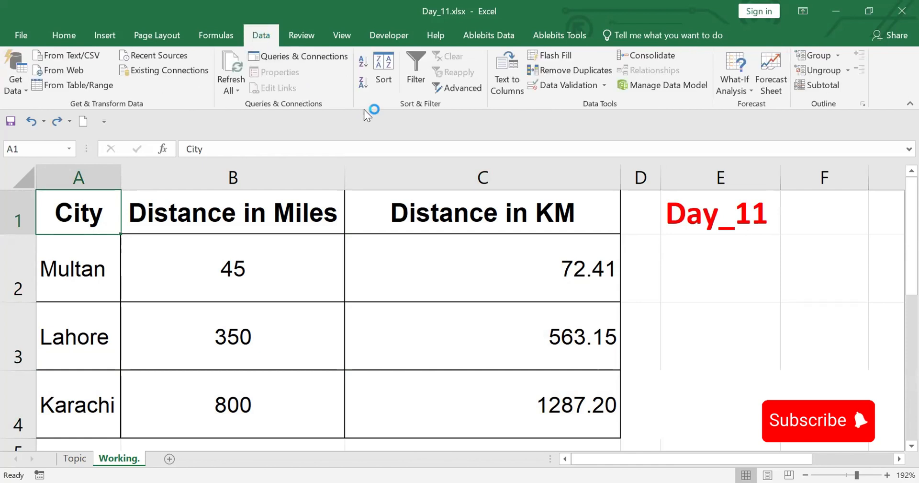
click(412, 57)
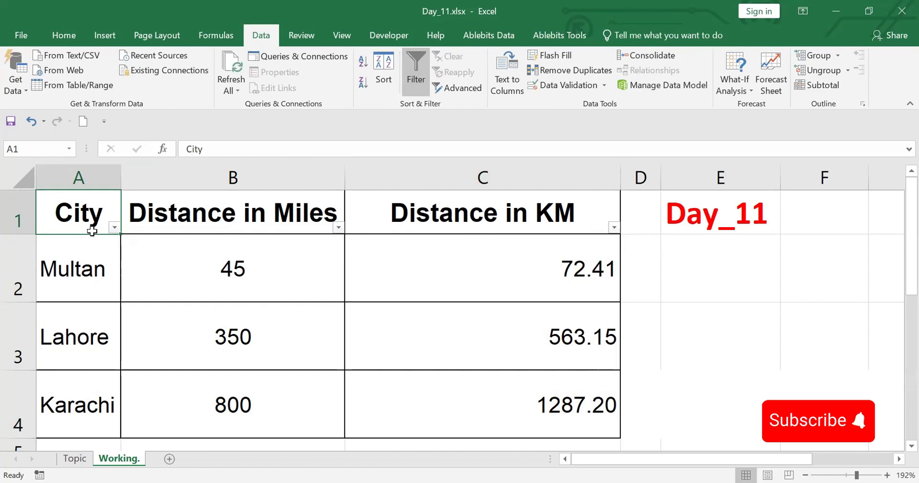
click(115, 228)
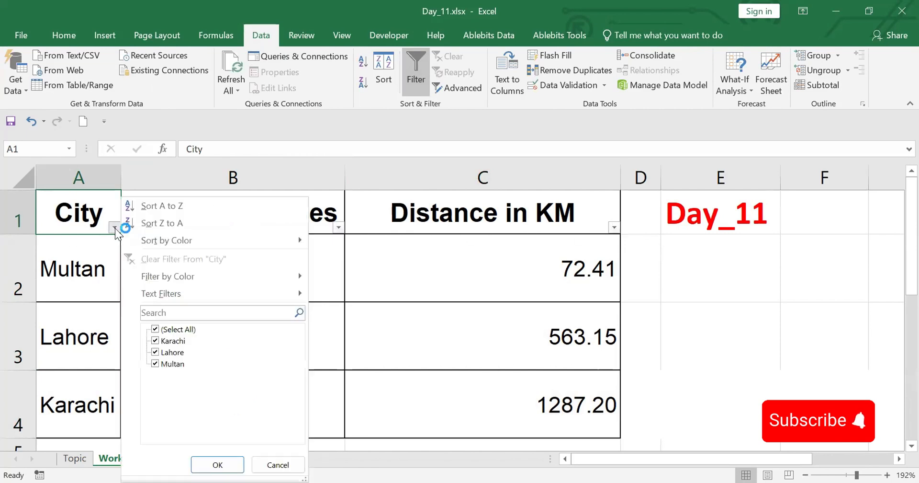
click(162, 205)
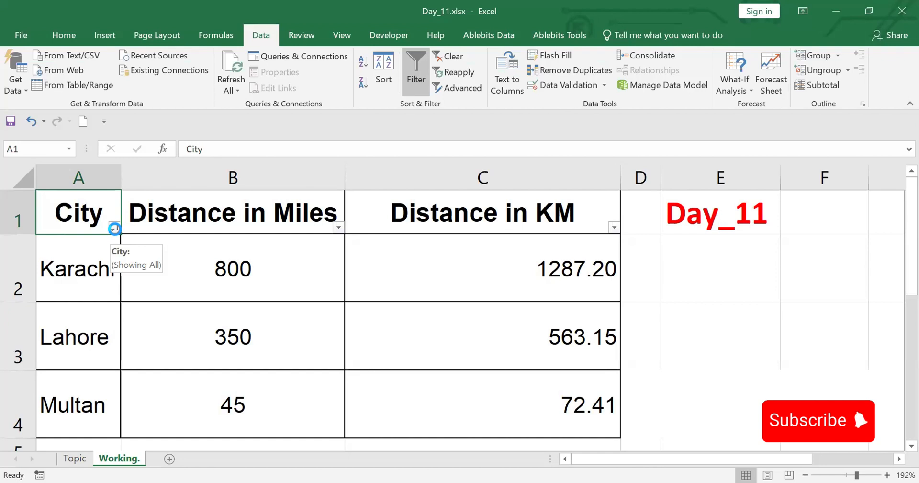
Review the City column's filter options and remove the filter from the table headers
click(114, 228)
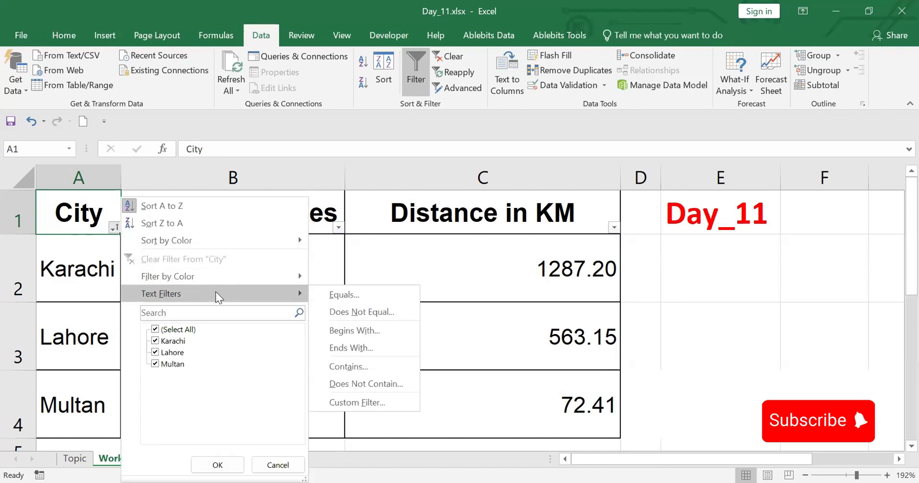
click(88, 210)
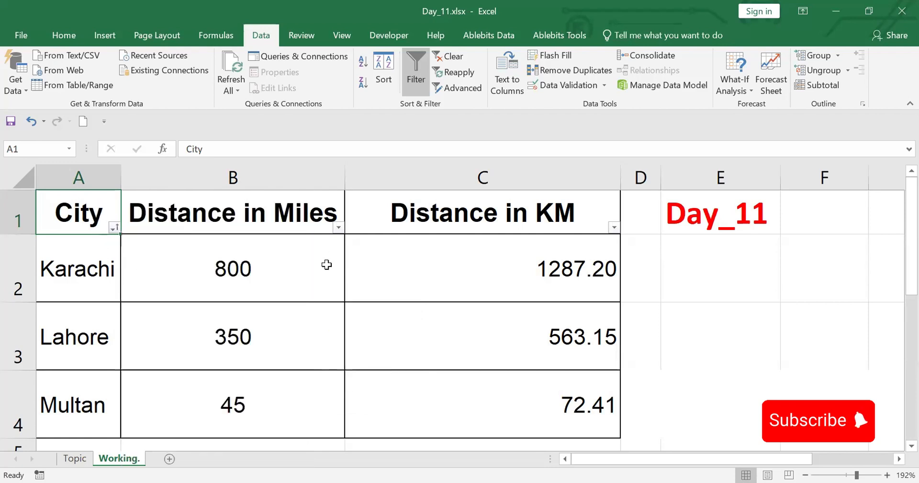
click(413, 63)
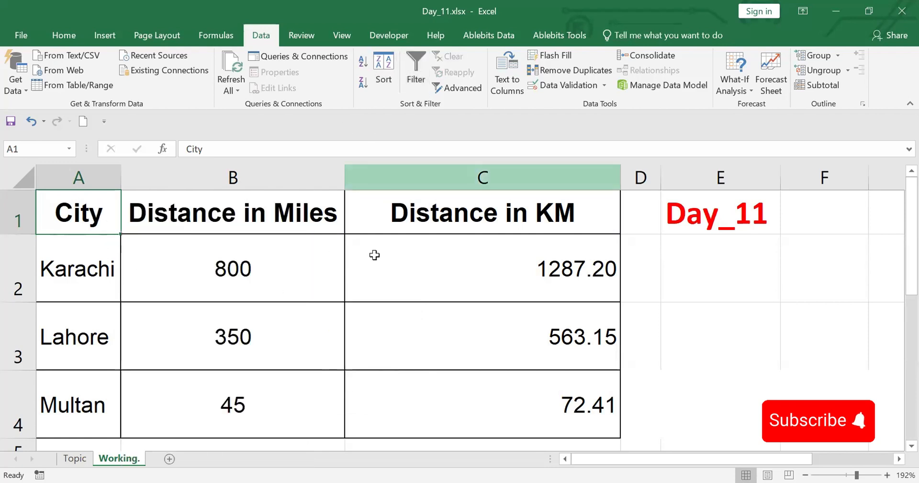